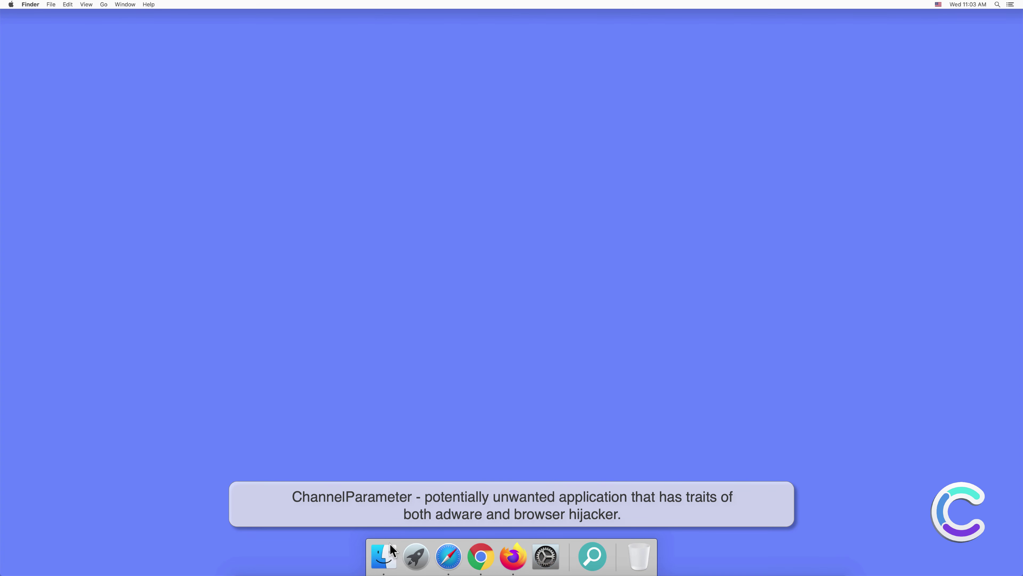
Open the Applications folder in Finder and launch ChannelParameter, revealing its enabled Safari extension.
left_click(393, 551)
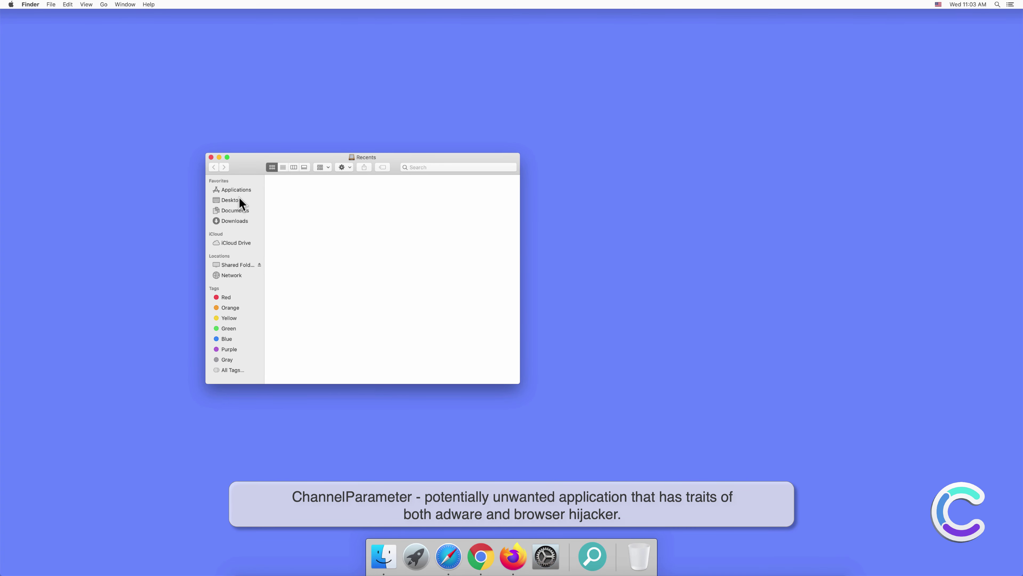
left_click(236, 190)
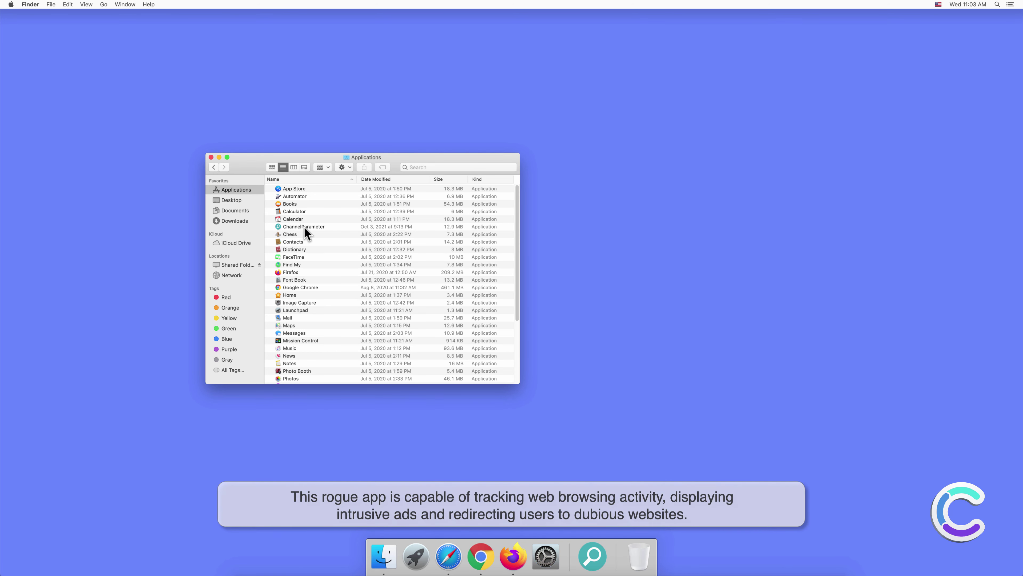
double_click(333, 226)
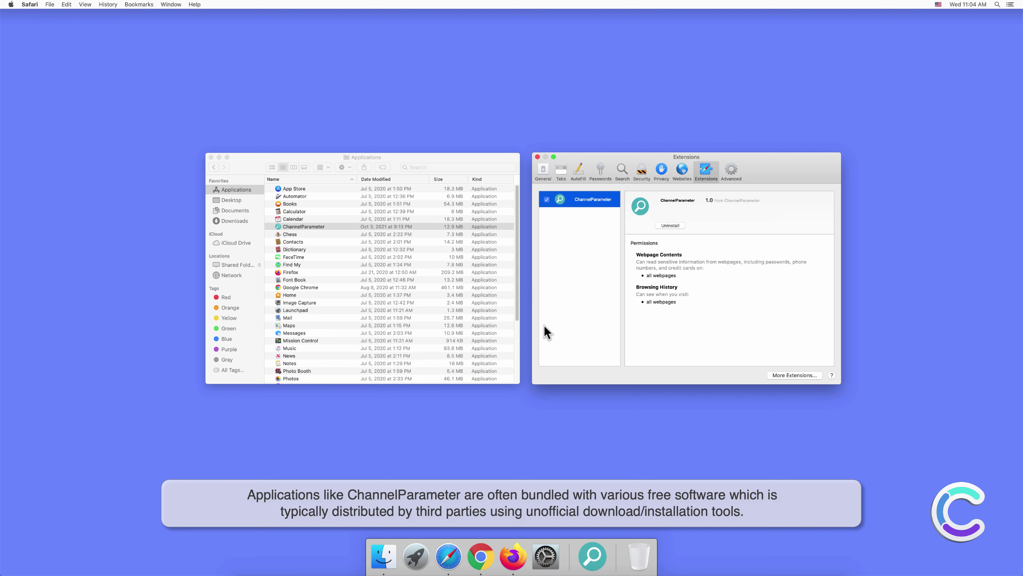
Close the extension preferences and Finder window, then search Safari for 'search engine test'.
left_click(537, 157)
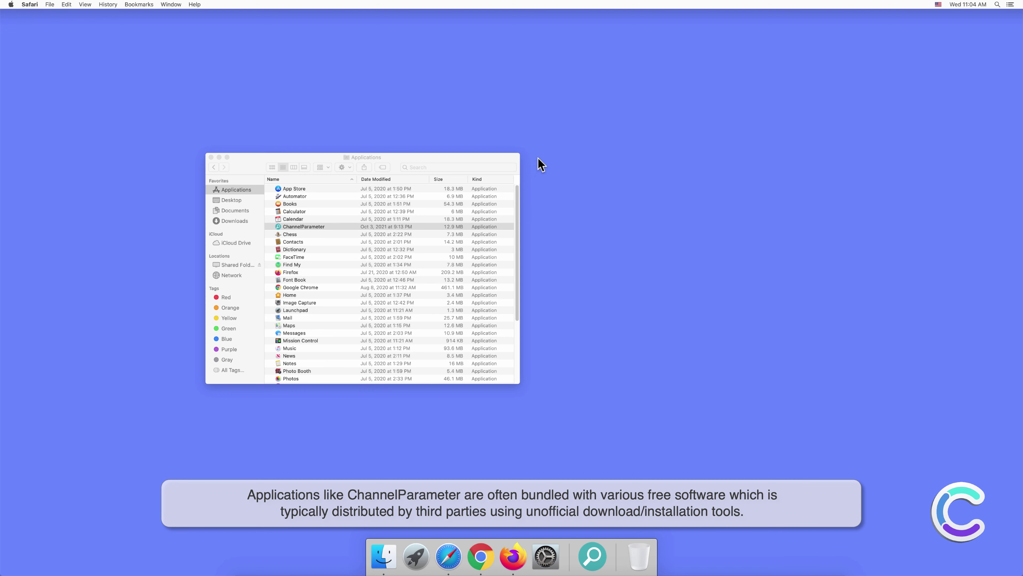
left_click(210, 157)
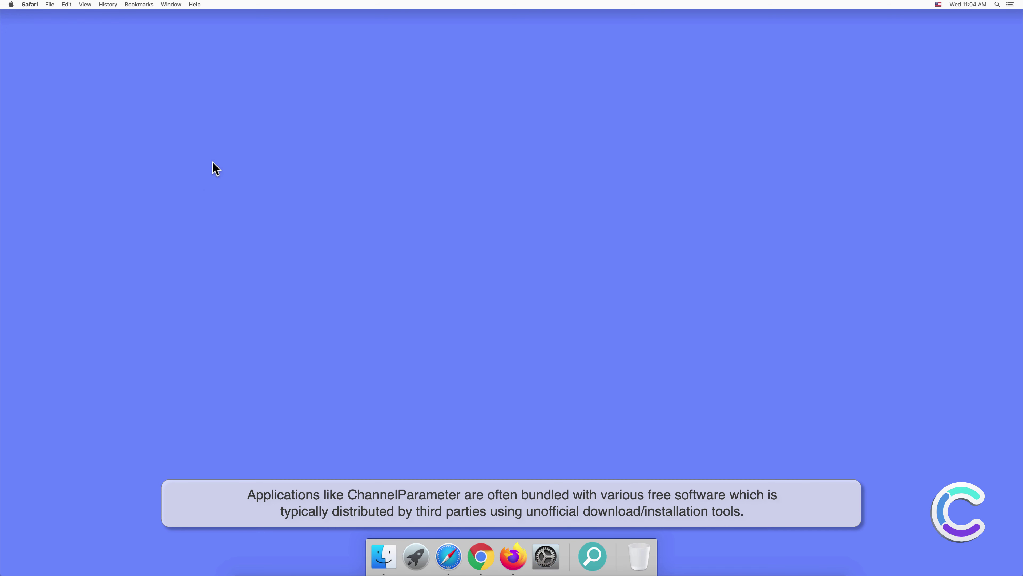
left_click(449, 556)
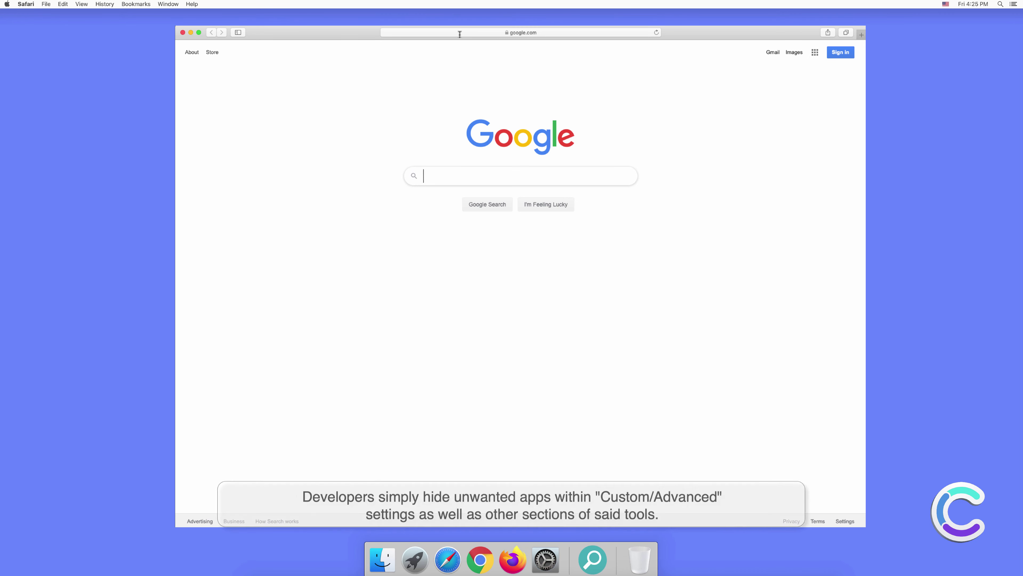
left_click(459, 32)
type("search engine test")
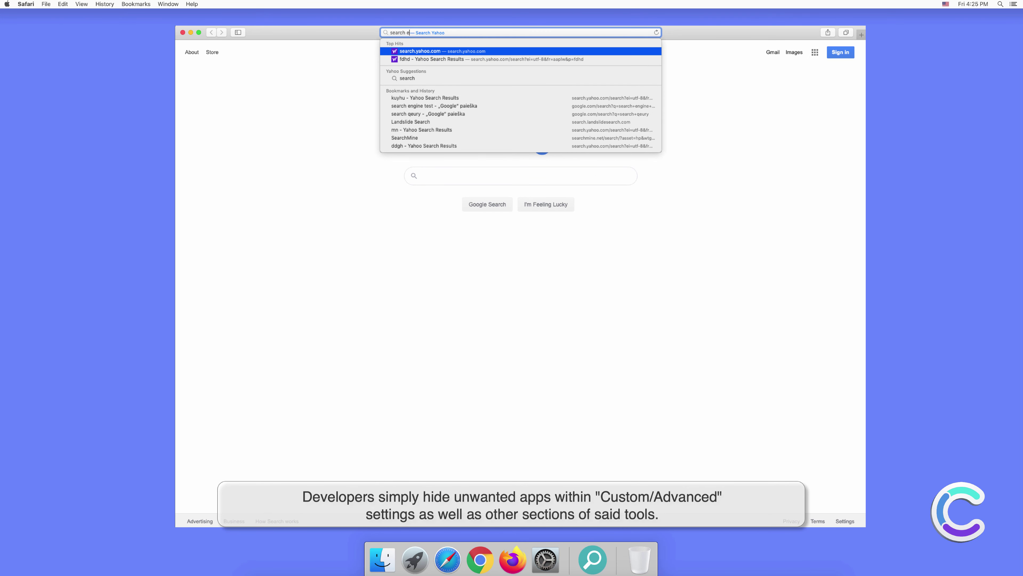
key("Return")
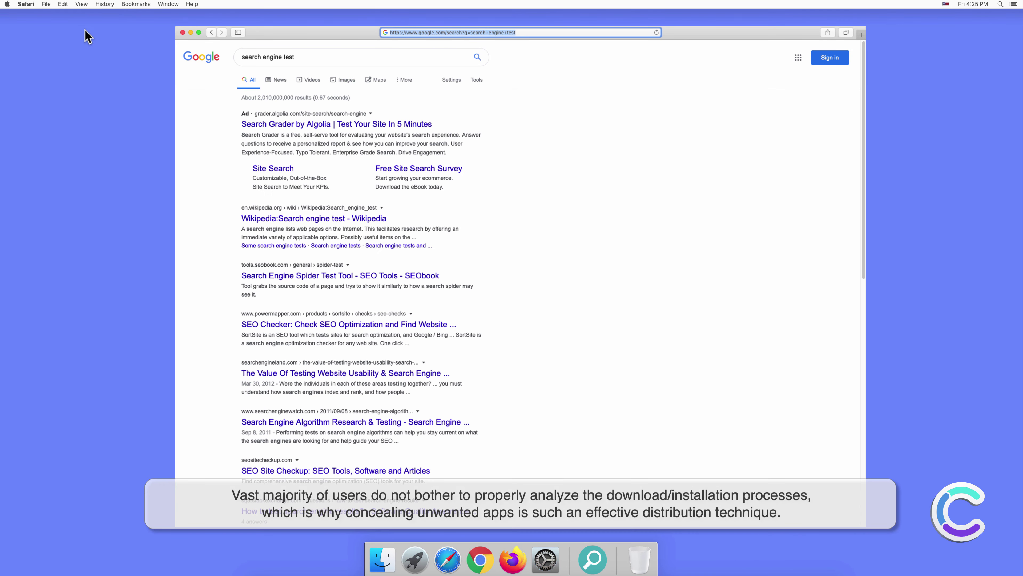
left_click(28, 5)
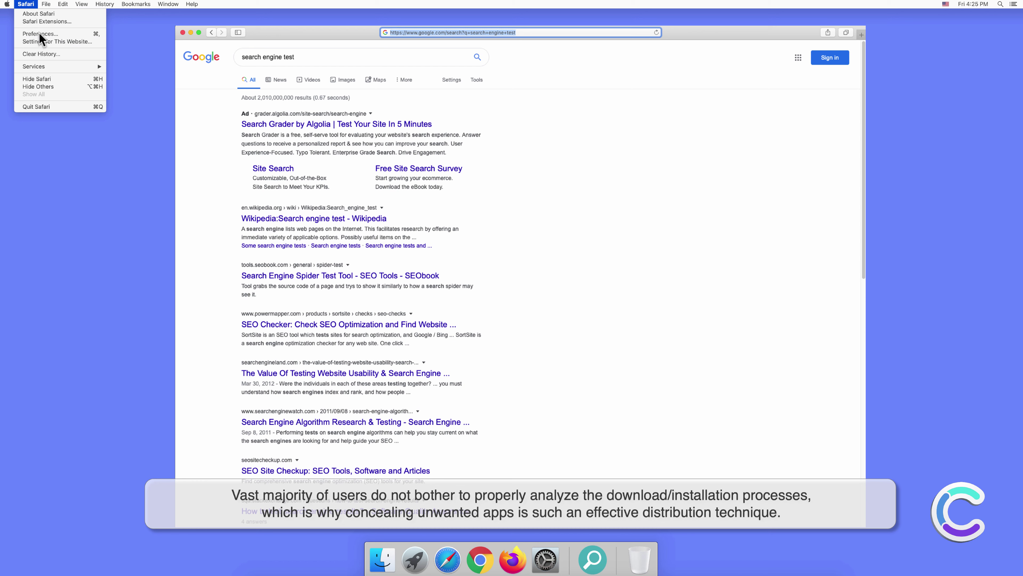
key("Escape")
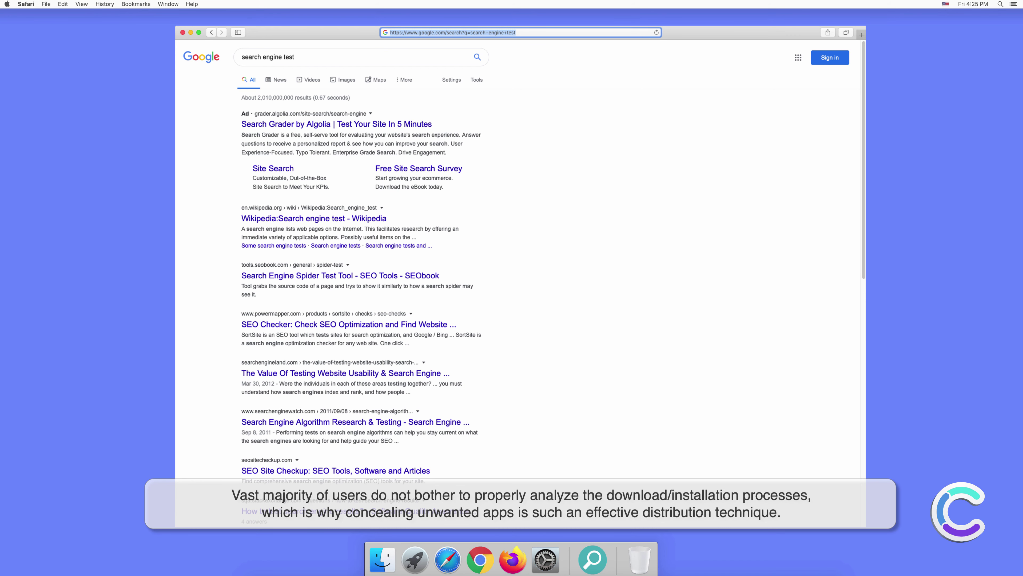
key("super+comma")
left_click(625, 203)
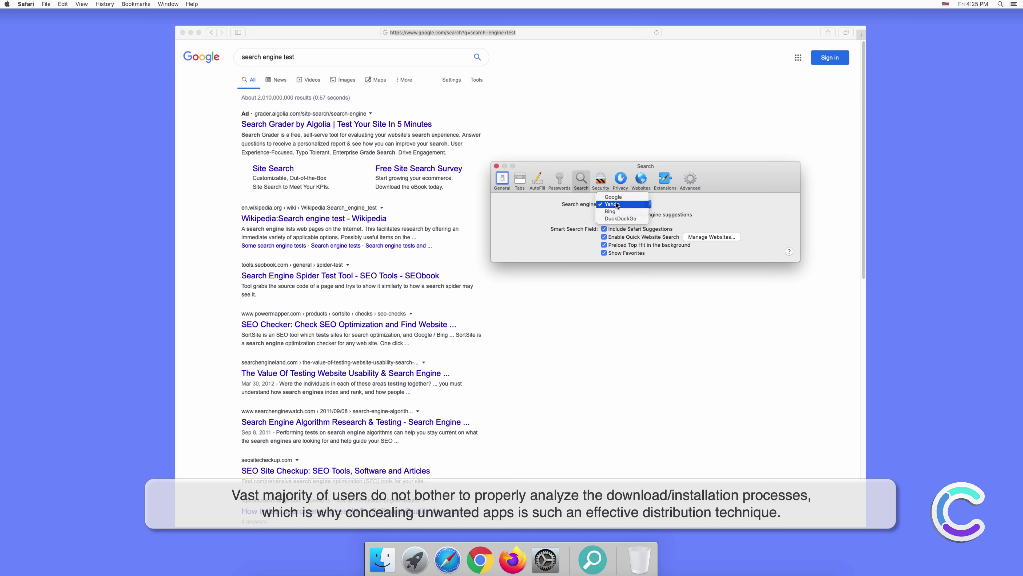
left_click(617, 205)
left_click(497, 166)
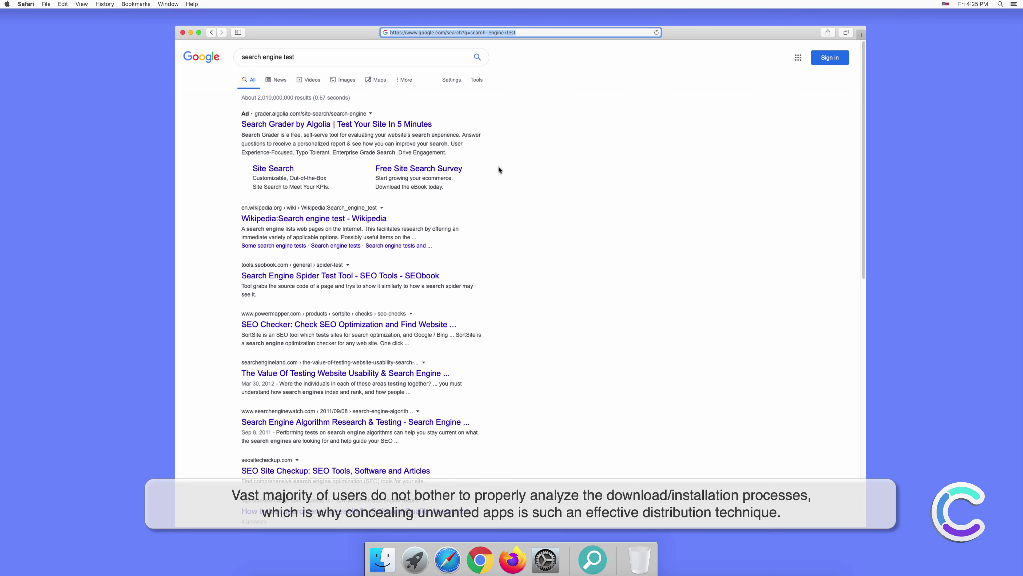
Search 'testing search engine' in a new Safari tab, landing on the hijacker search page.
left_click(860, 33)
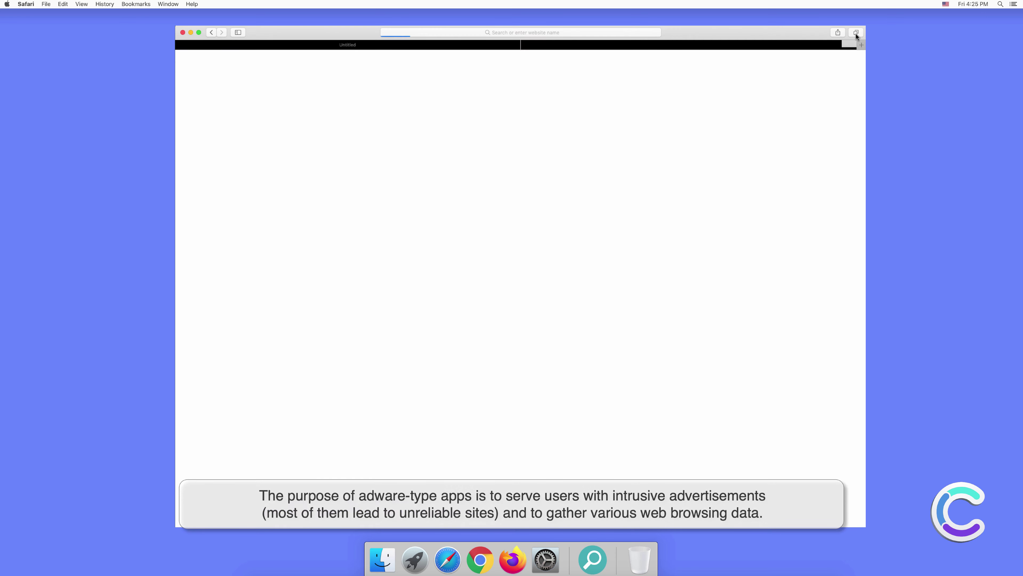
left_click(573, 32)
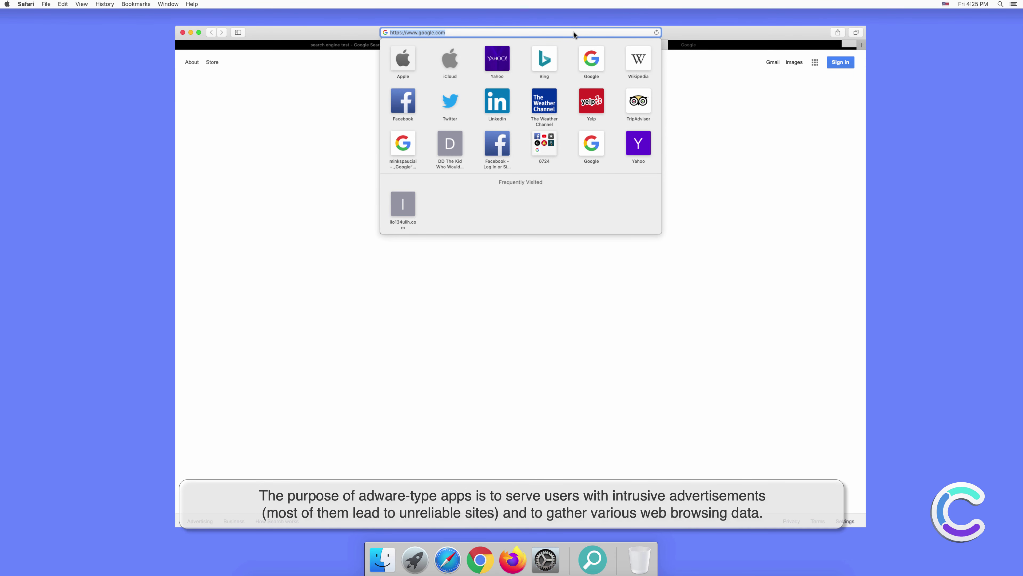
type("testing")
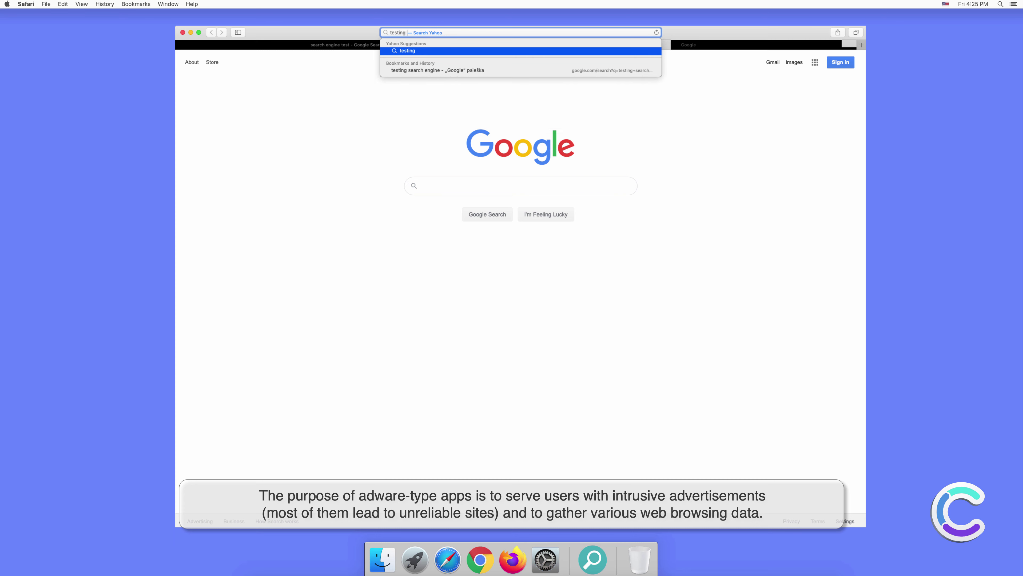
type(" searr")
key("BackSpace")
type("ch")
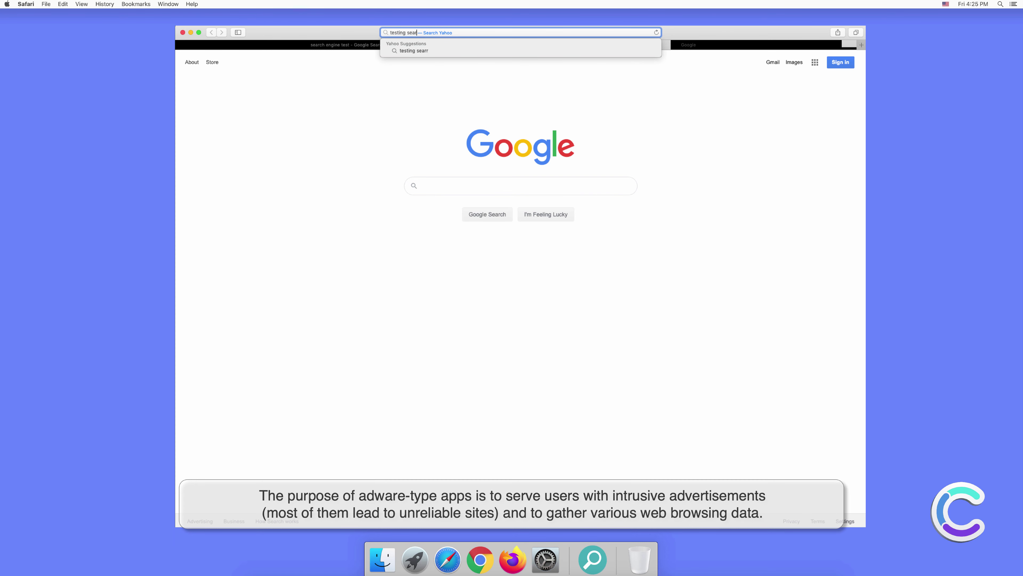
type(" engine")
key("Return")
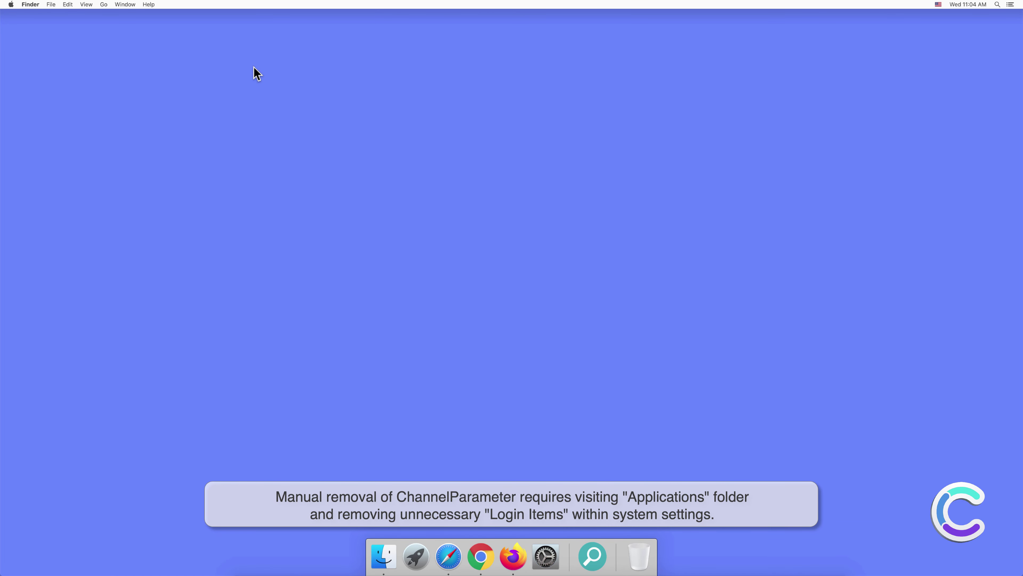
Move the ChannelParameter app from Applications to the Trash and close the Finder window.
left_click(383, 556)
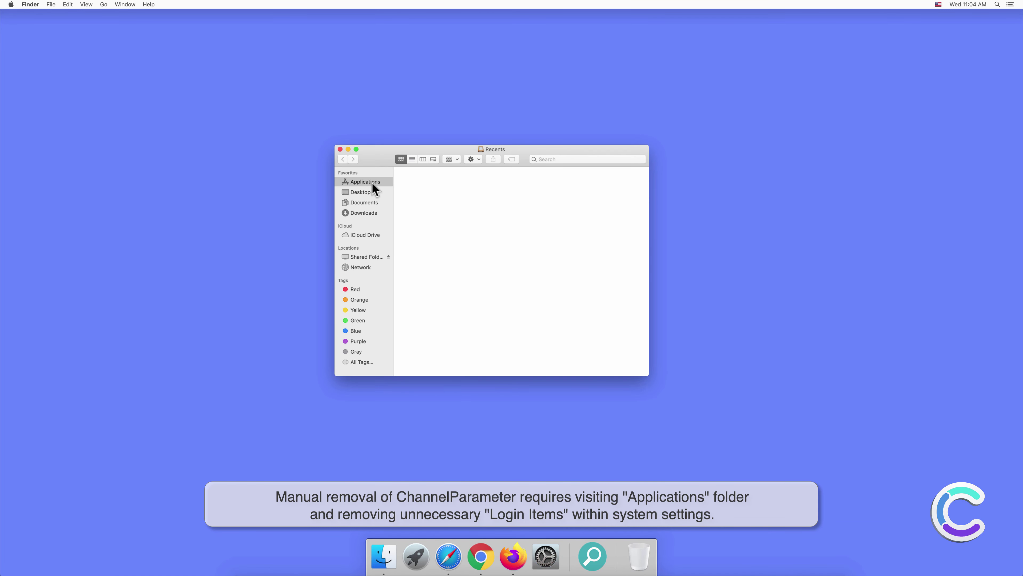
left_click(371, 182)
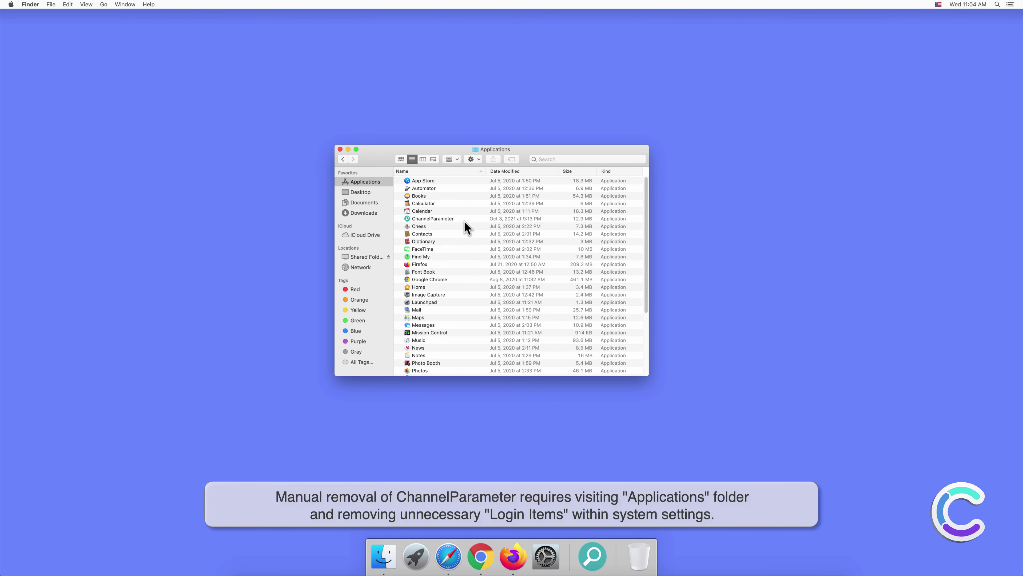
left_click(472, 218)
right_click(472, 219)
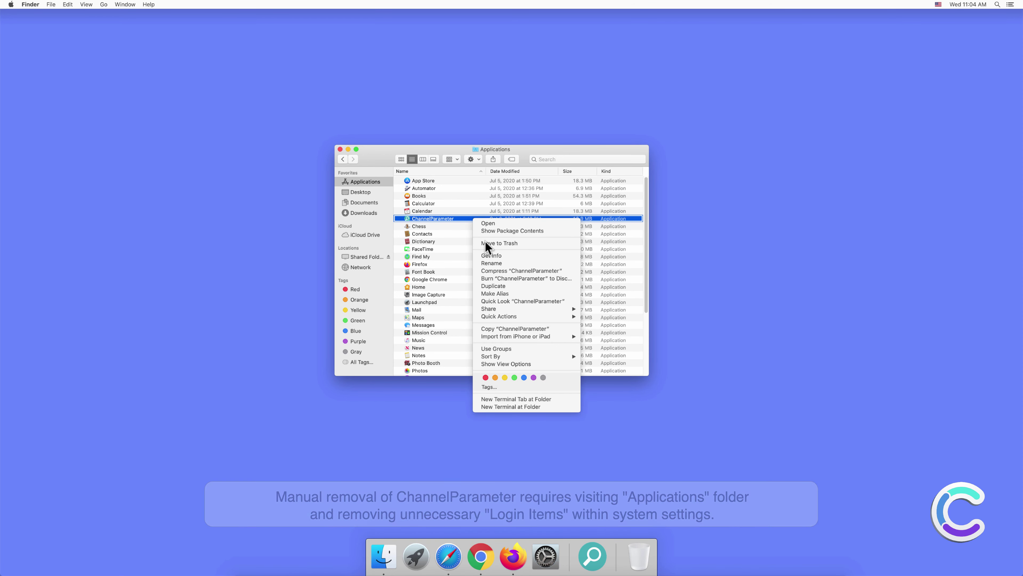
left_click(485, 243)
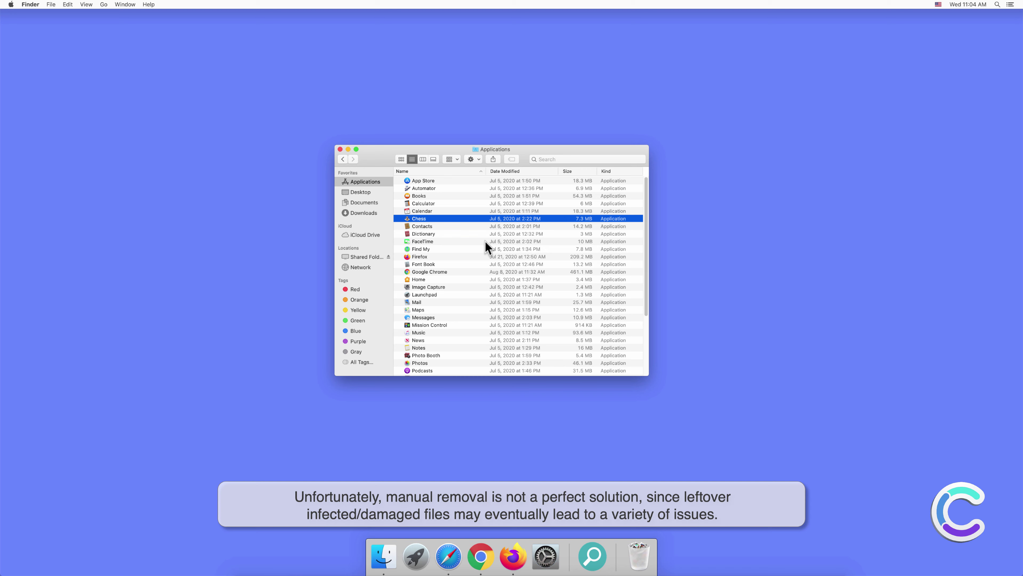
left_click(339, 149)
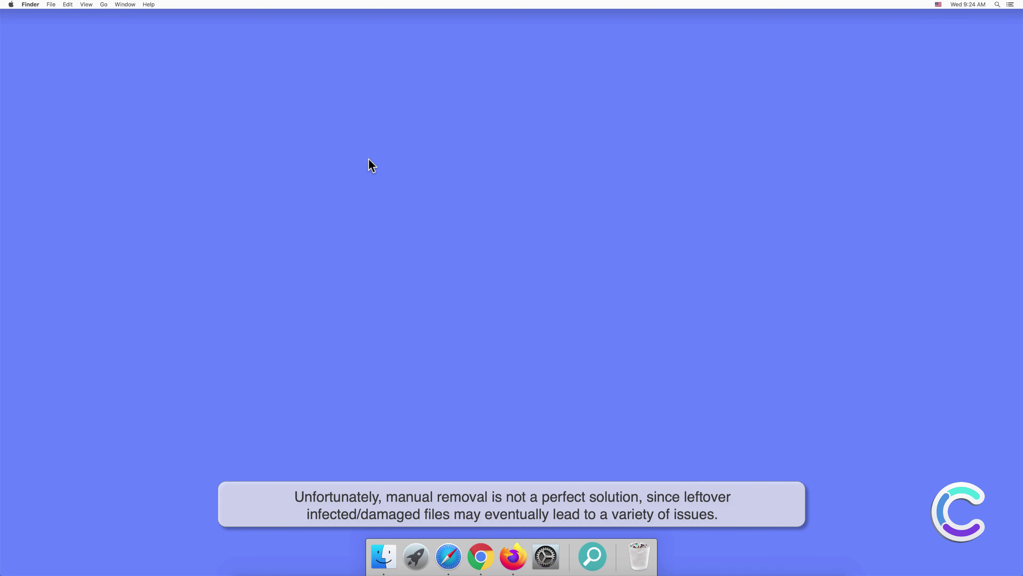
Show the user's empty Login Items list under System Preferences' Users & Groups.
left_click(546, 557)
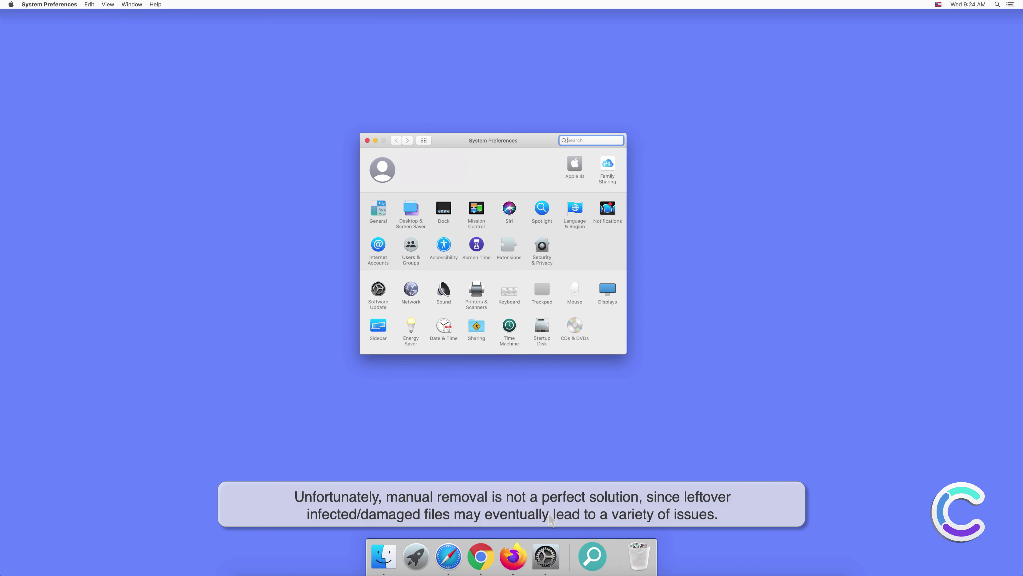
left_click(411, 246)
left_click(540, 161)
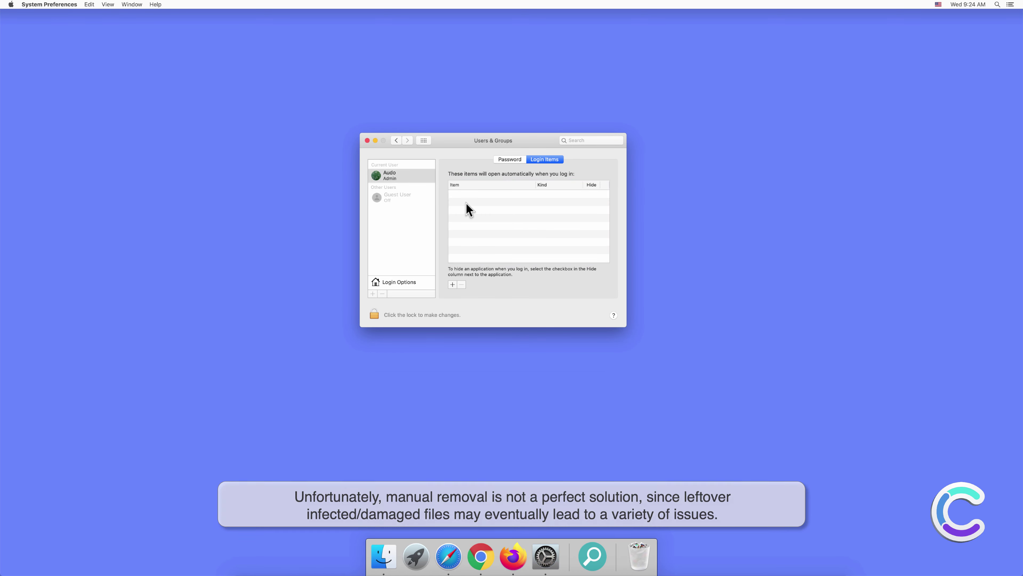
Close Users & Groups and remove the leftover search app's icon from the Dock.
left_click(367, 140)
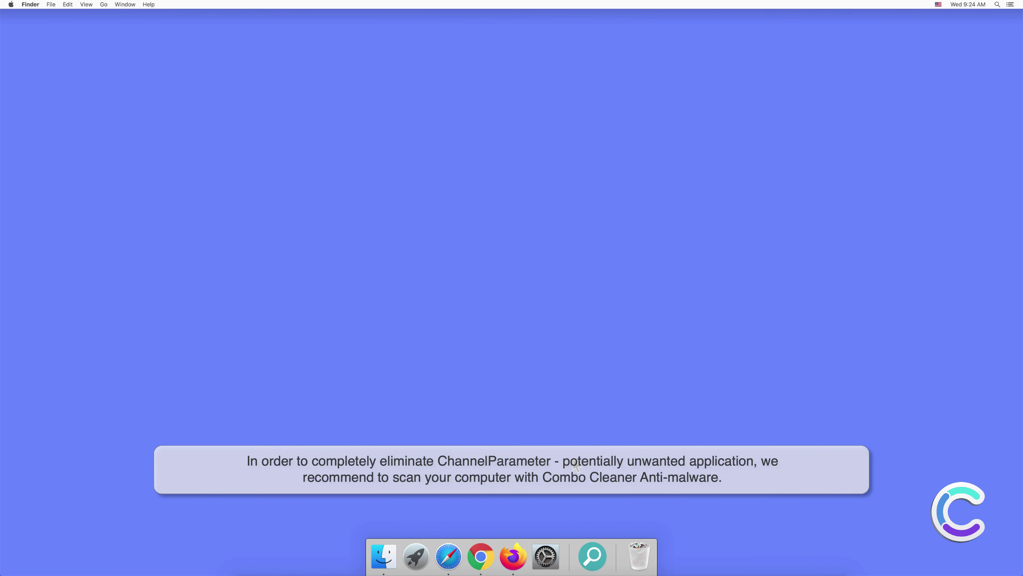
right_click(592, 555)
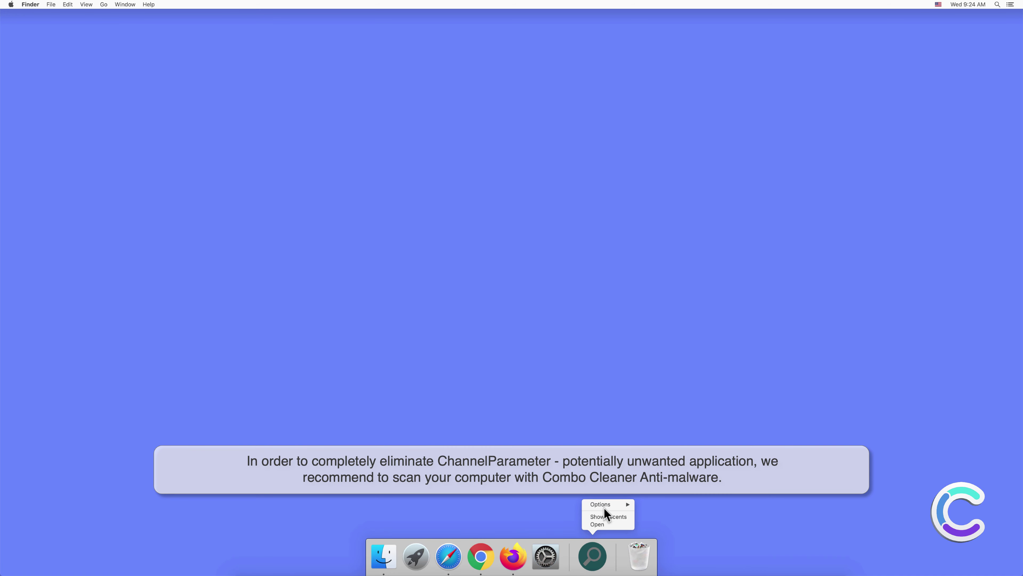
mouse_move(611, 505)
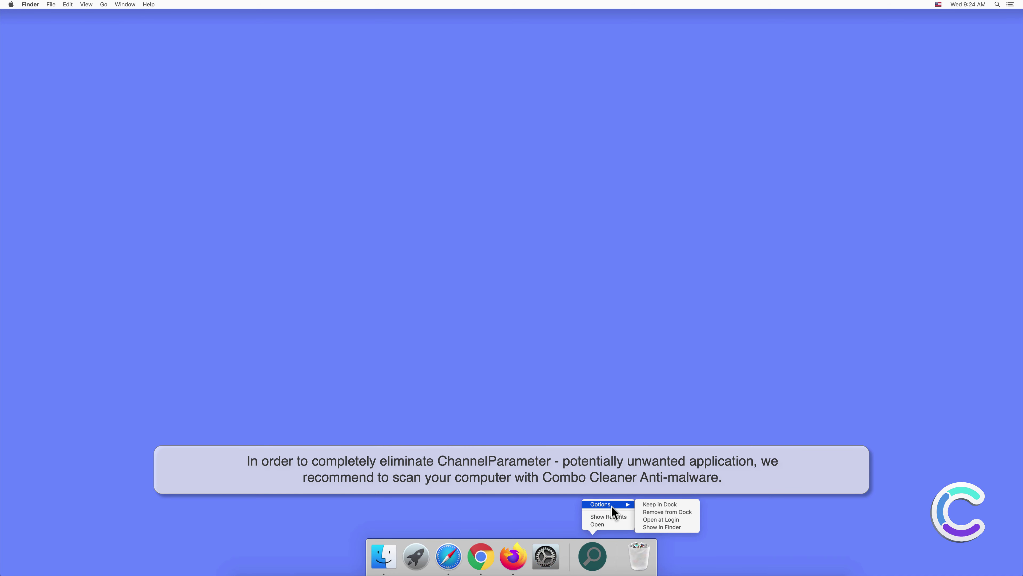
left_click(649, 511)
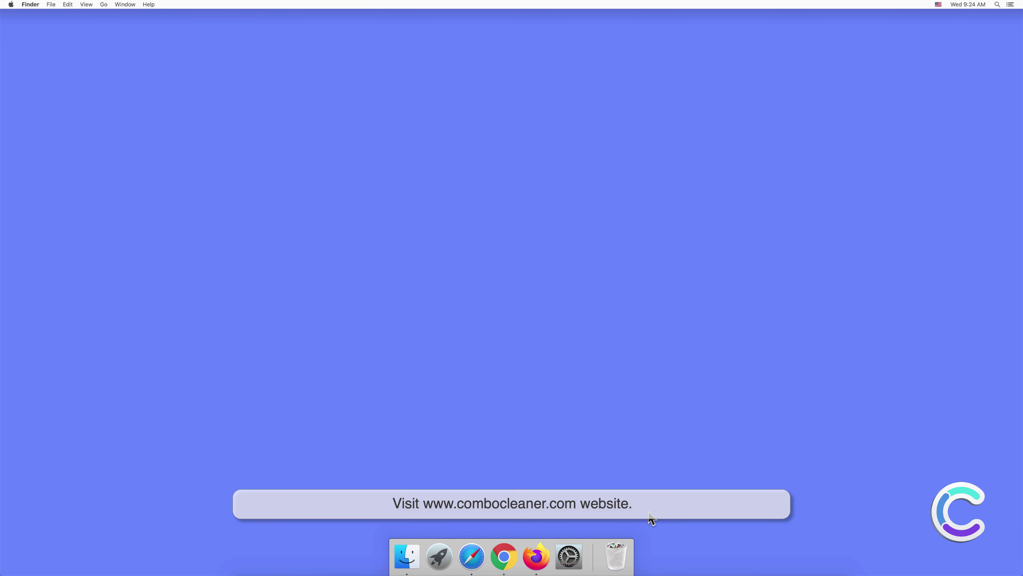
left_click(471, 556)
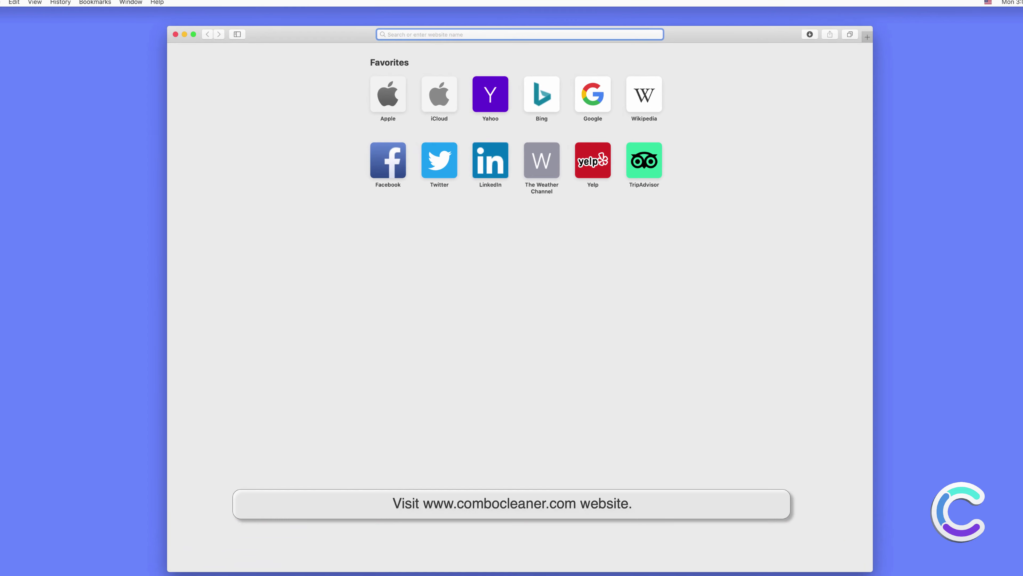
type("www")
type(".co")
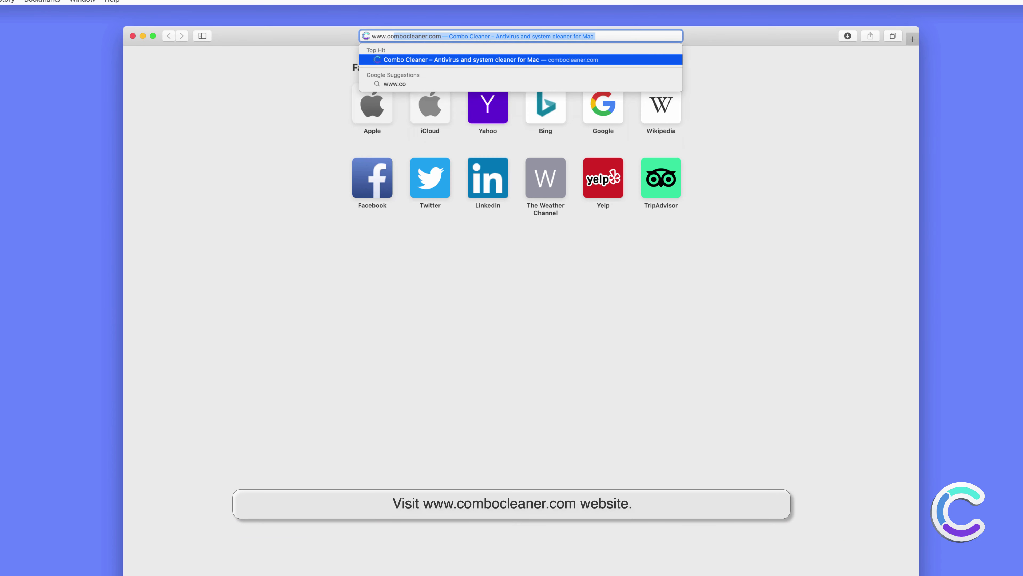
type("mbocleaner.com")
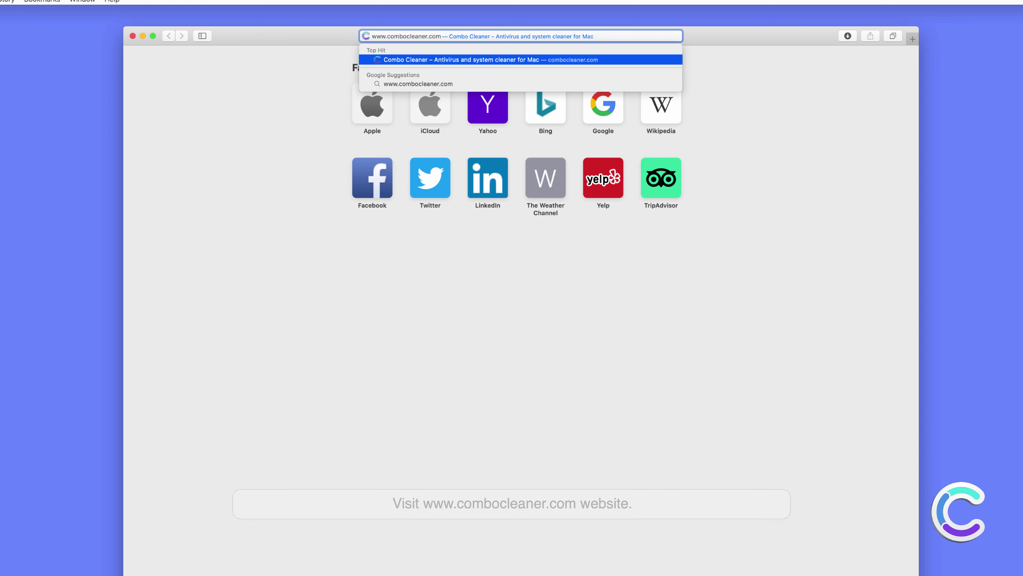
key("Return")
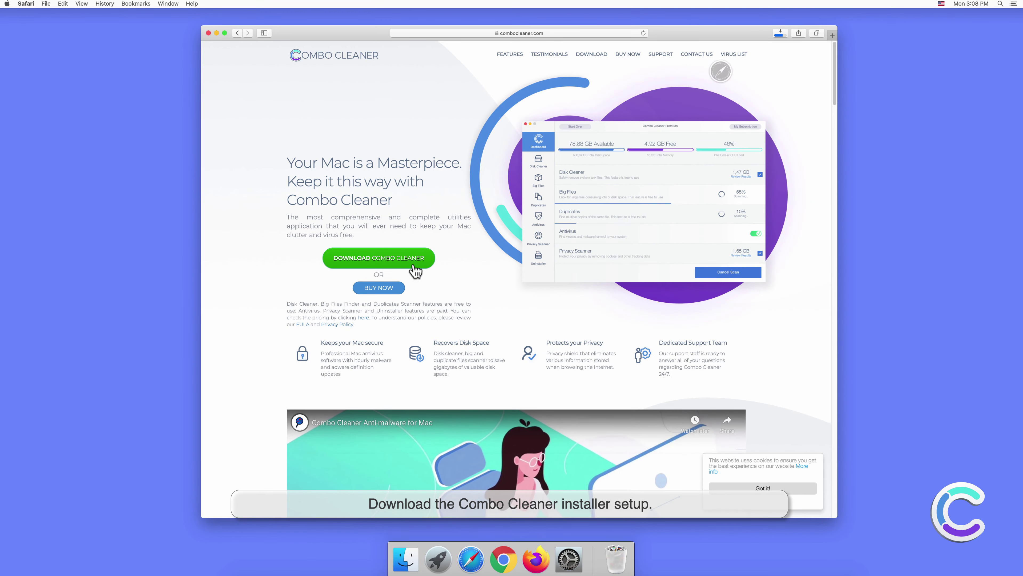
left_click(415, 265)
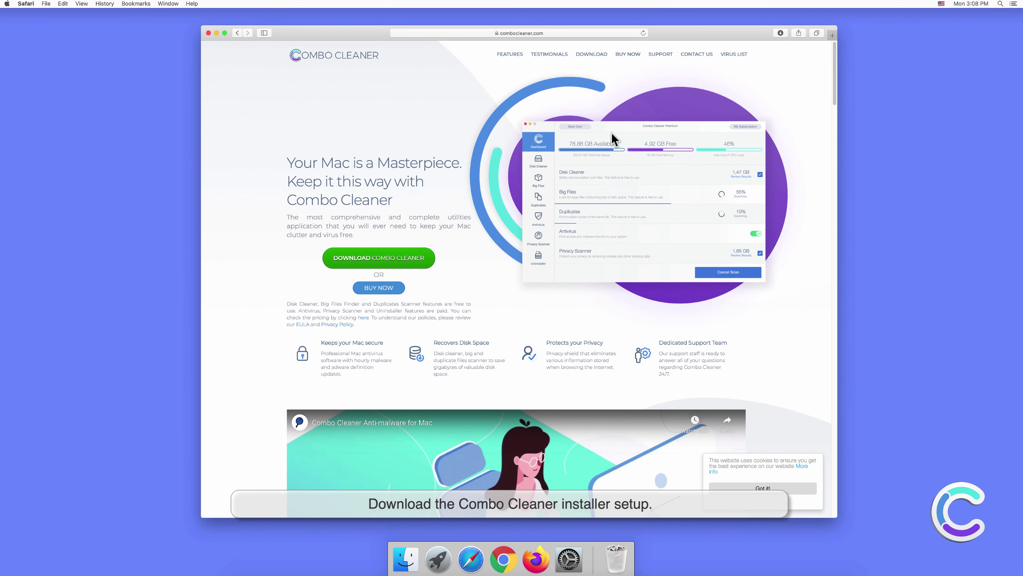
Open the downloaded combocleaner.dmg from Safari's downloads list.
left_click(777, 34)
left_click(773, 65)
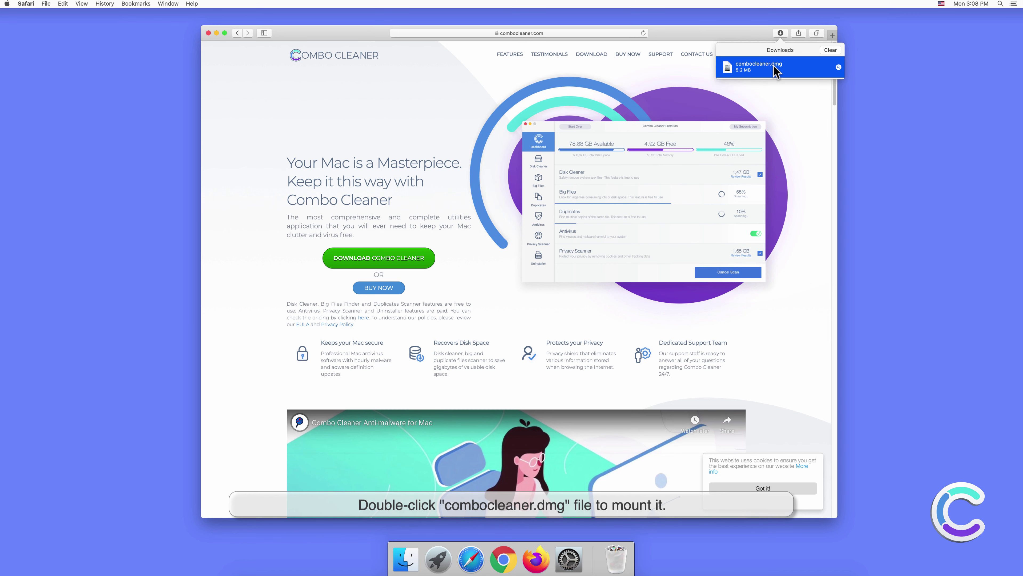
double_click(773, 65)
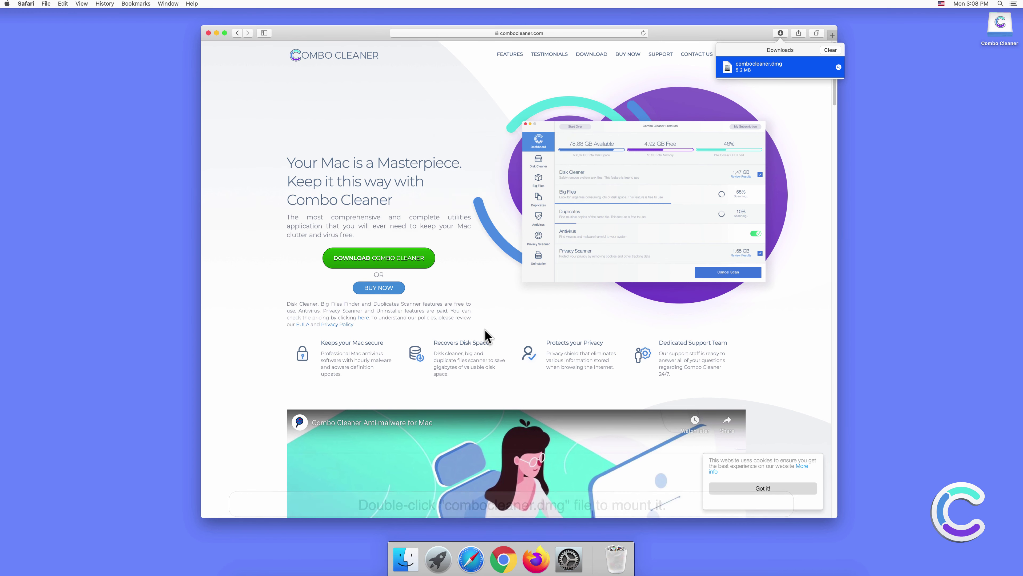
Drag Combo Cleaner into Applications, then close the installer and Safari windows.
left_click_drag(446, 288, 550, 301)
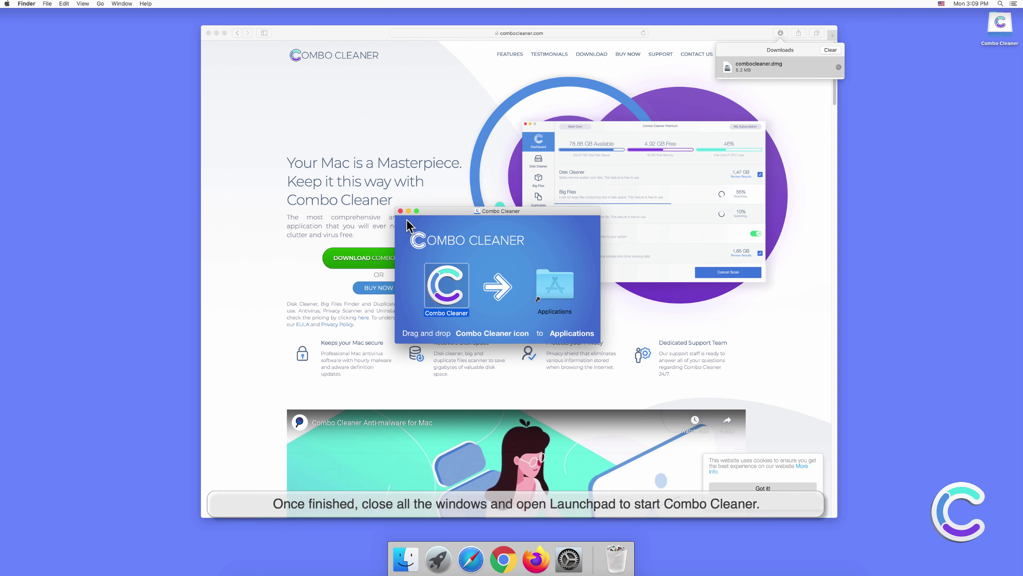
left_click(400, 210)
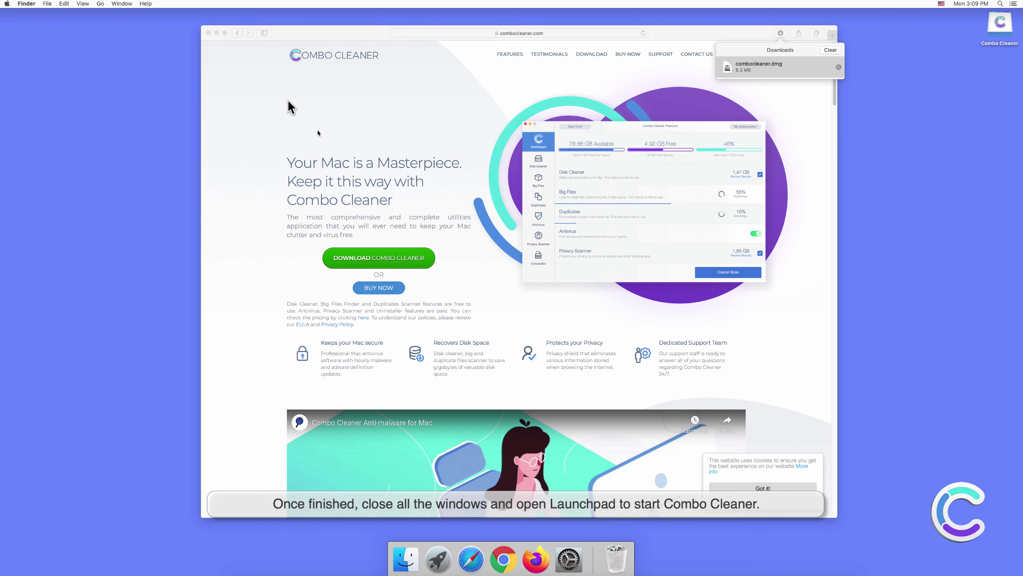
left_click(210, 41)
left_click(208, 33)
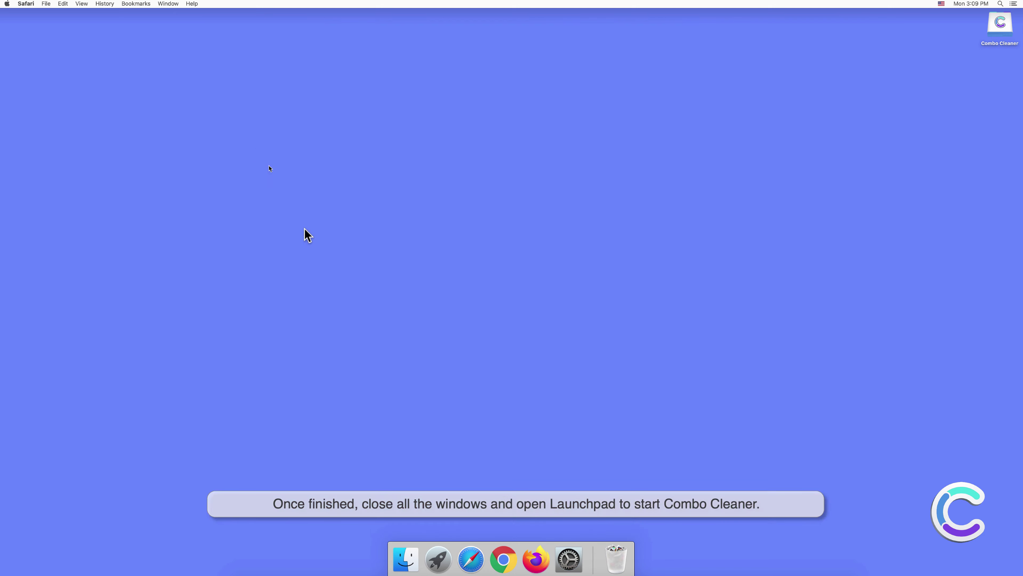
Launch Combo Cleaner from Launchpad and confirm Open in the security prompt.
left_click(436, 556)
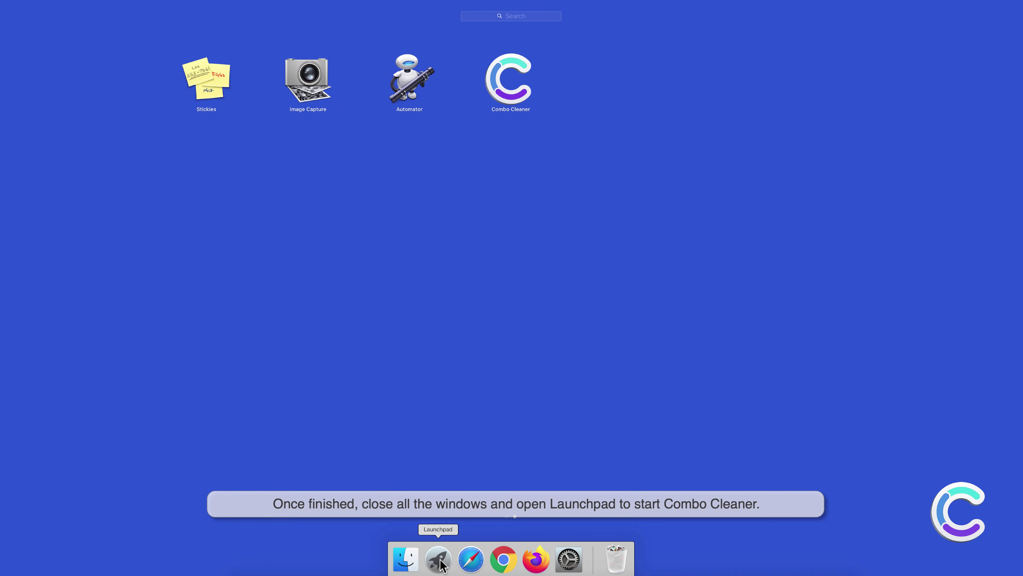
left_click(508, 81)
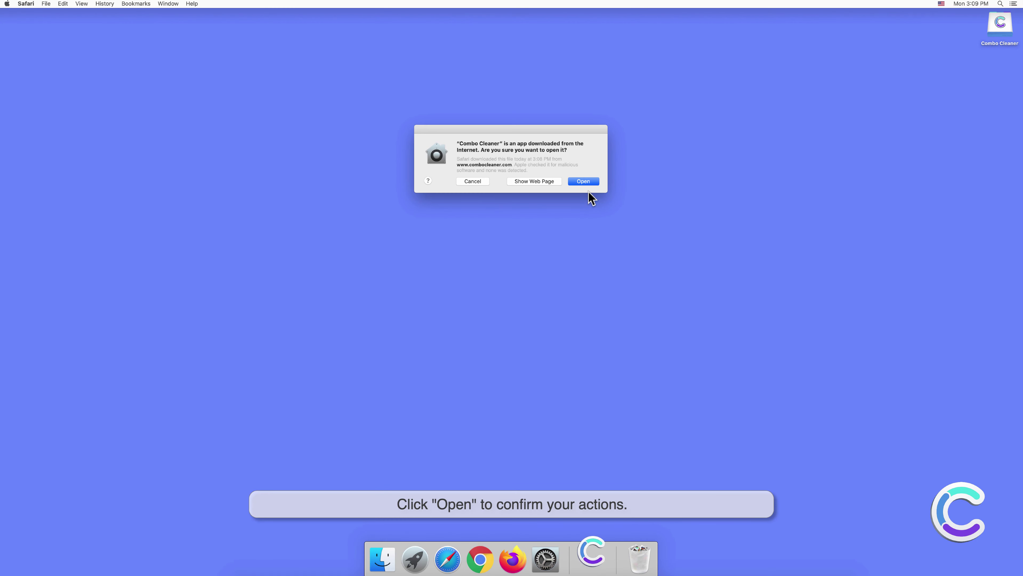
left_click(587, 181)
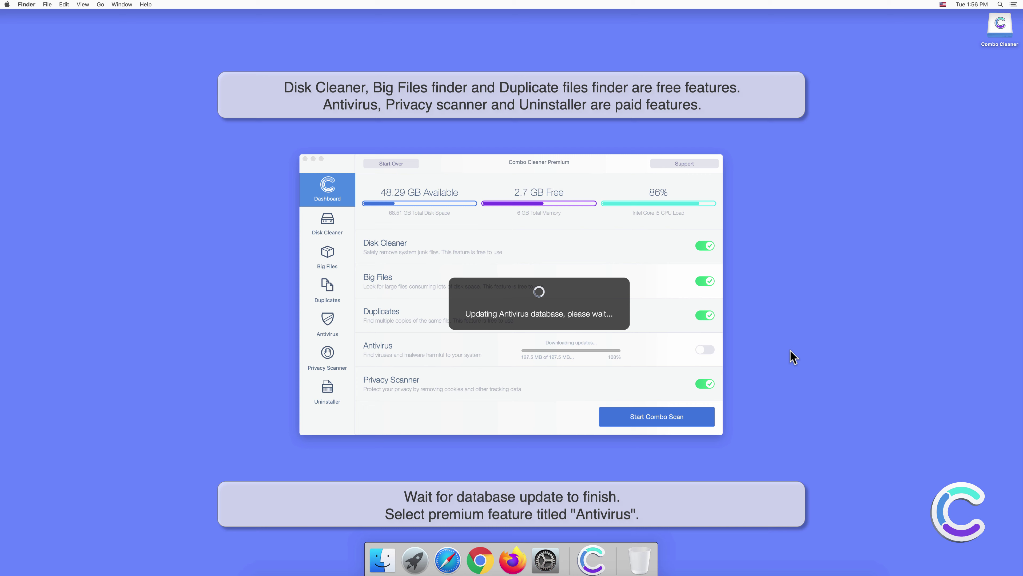
Run a Full Scan from Combo Cleaner's Antivirus page, finding the Adware.MAC.AdLoad files.
left_click(329, 321)
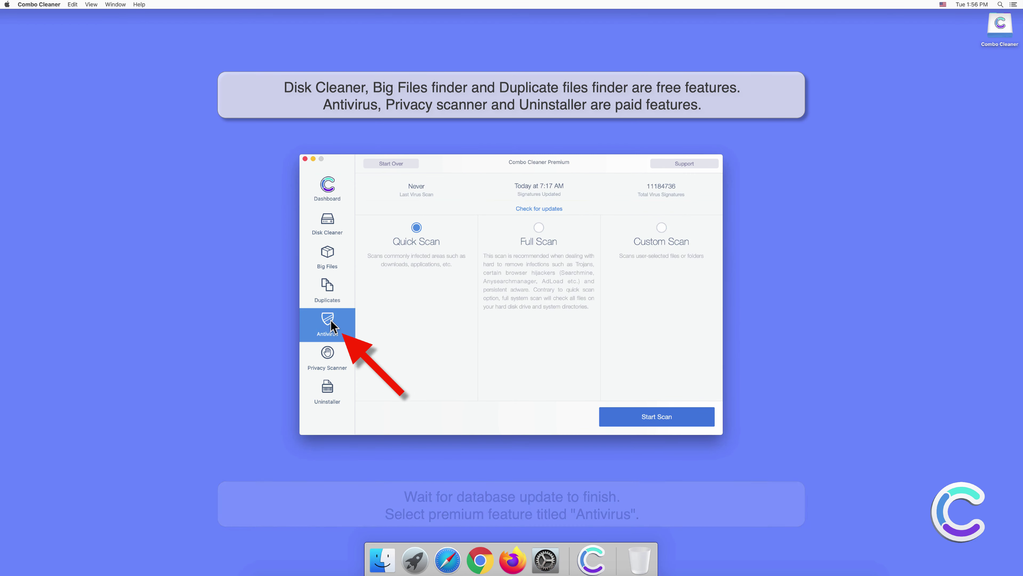
left_click(536, 227)
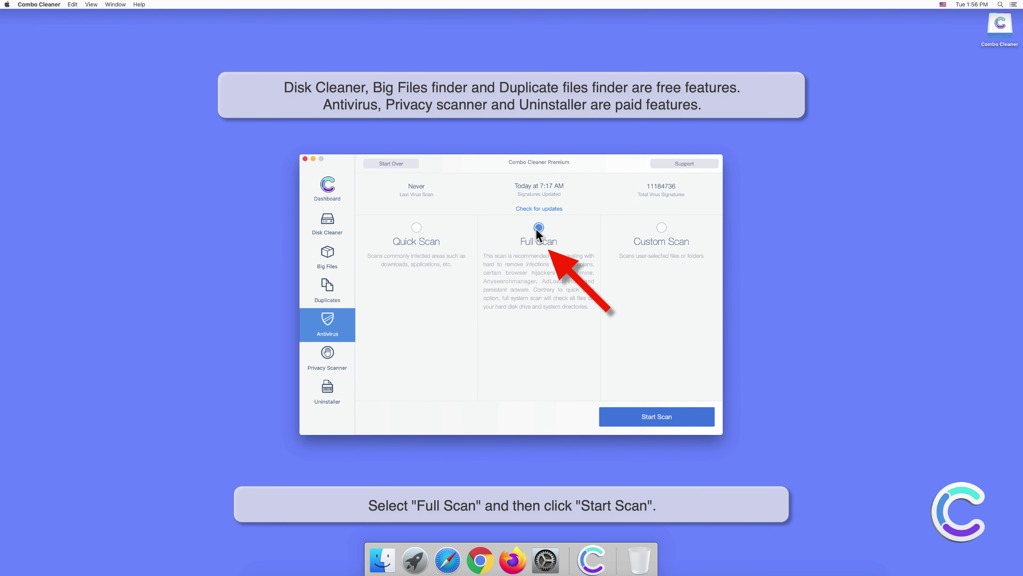
left_click(659, 417)
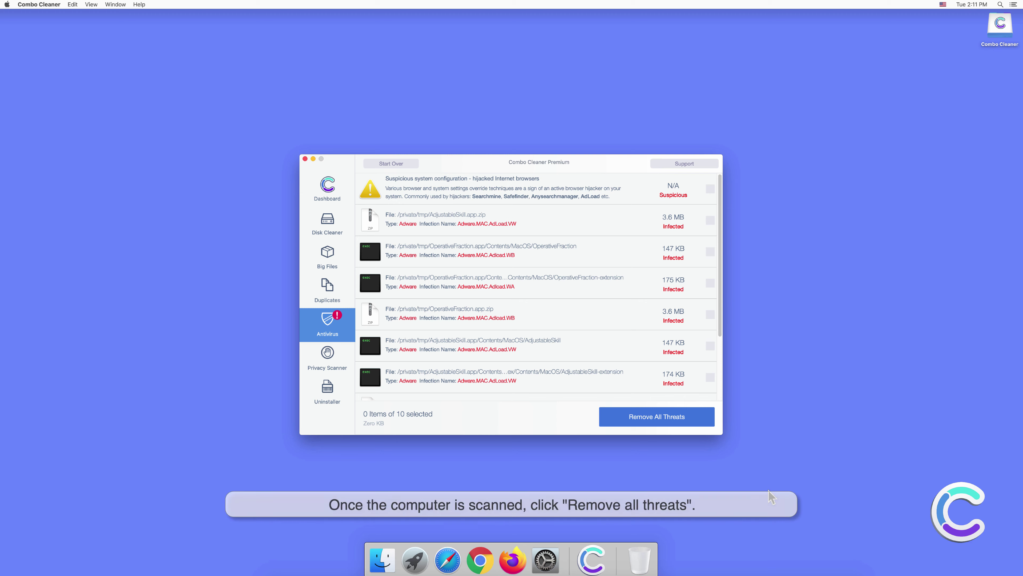
Remove all detected threats, authenticating with the administrator password.
left_click(664, 419)
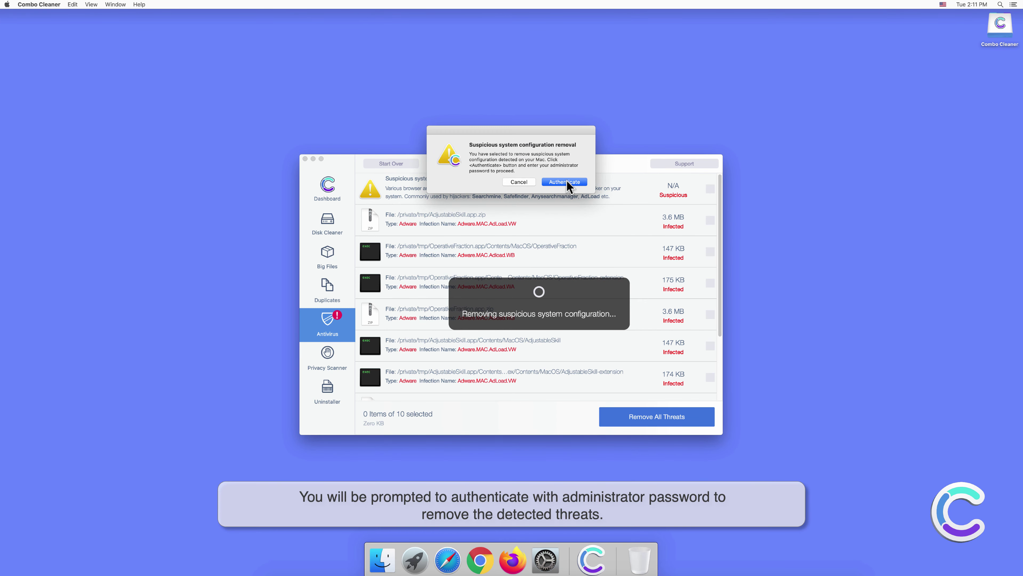
left_click(567, 183)
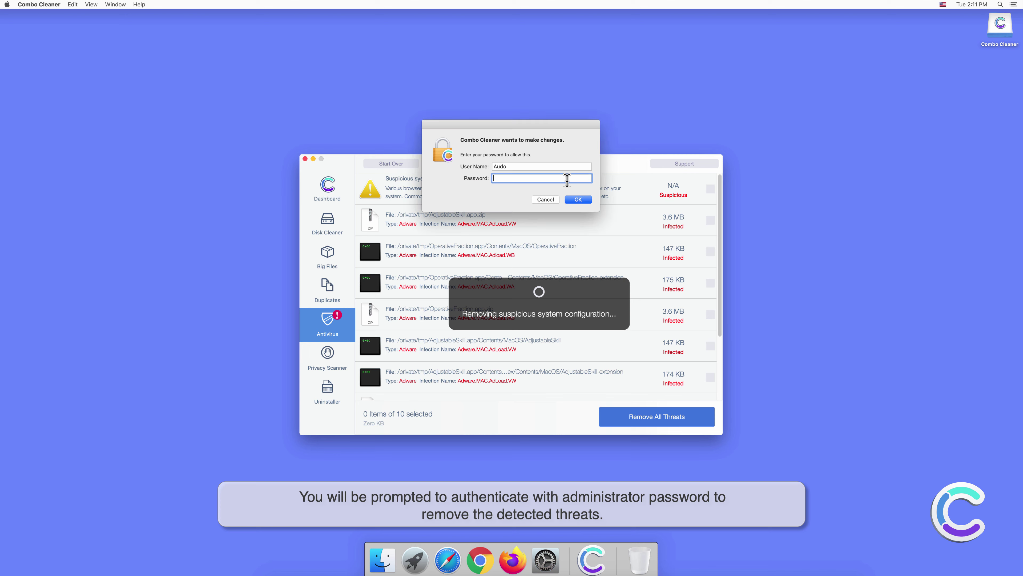
type("••••••")
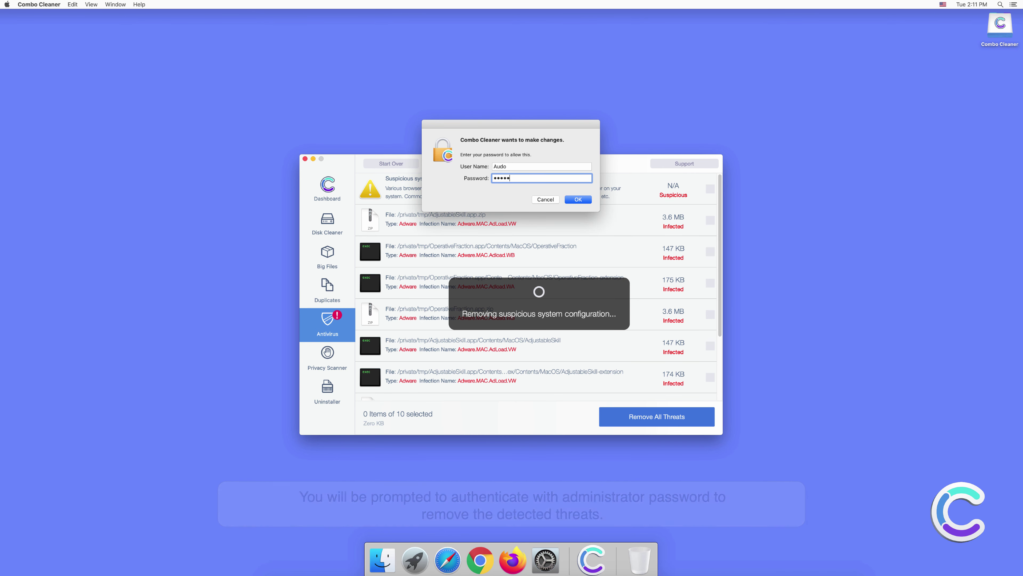
left_click(575, 200)
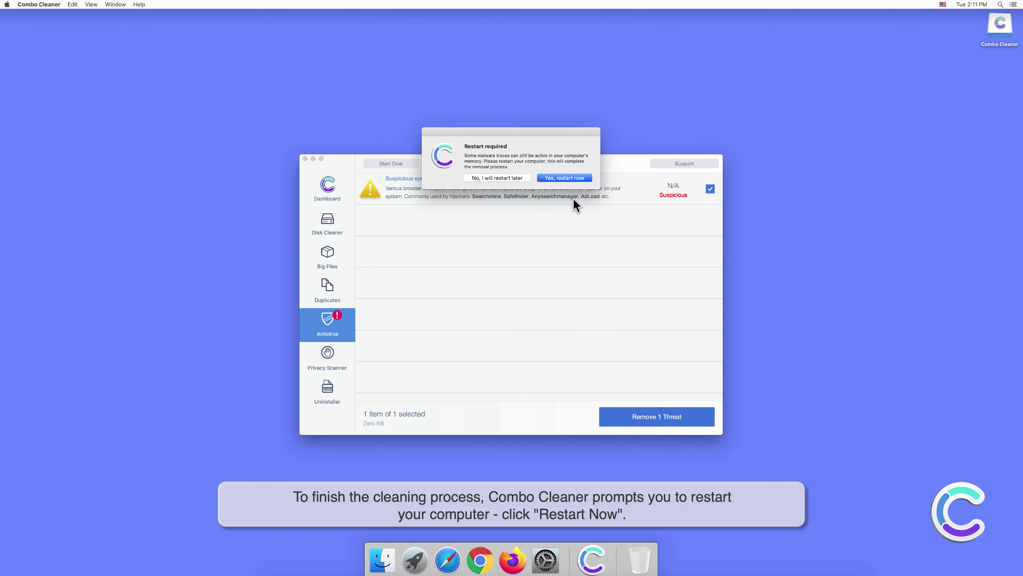
key("super+q")
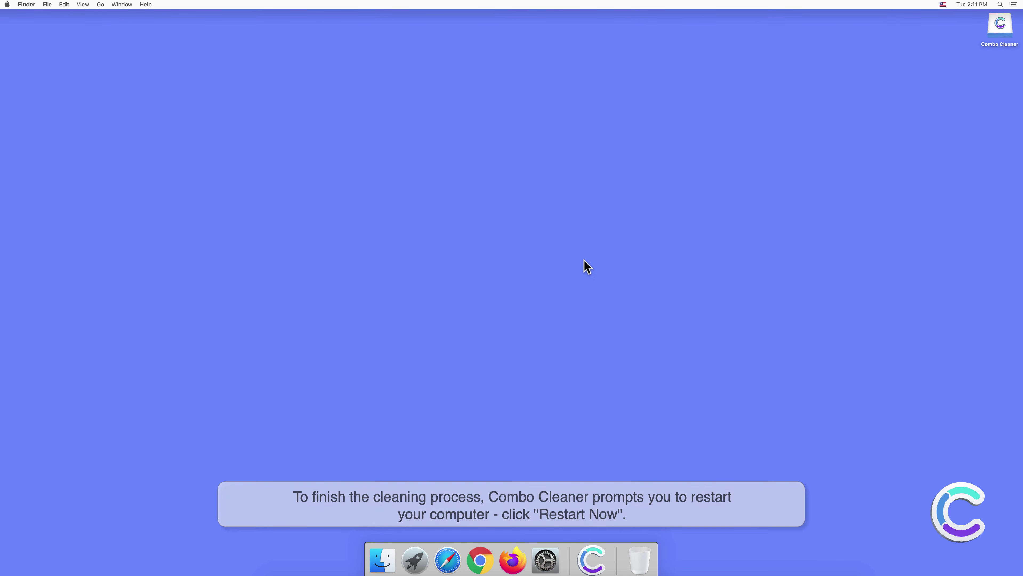